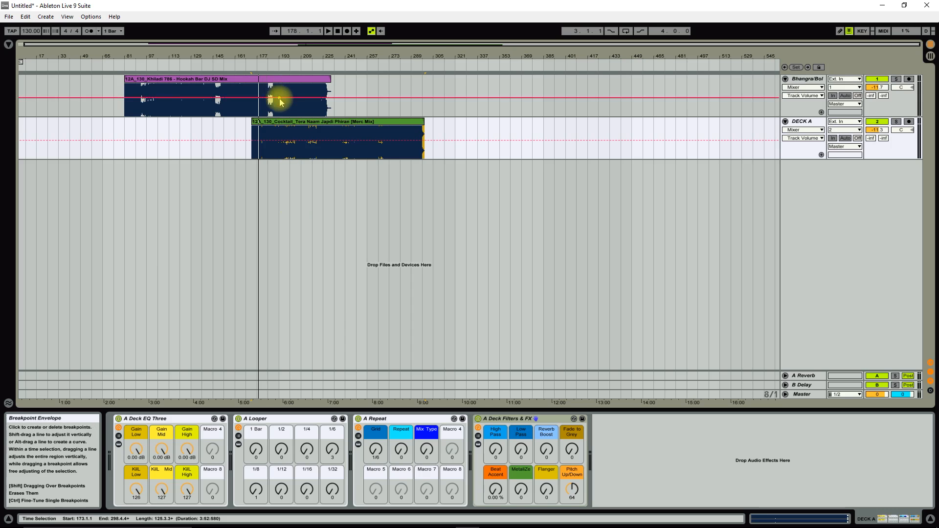
Step: Lower the master volume to -10.6 dB in Session View and return to Arrangement View
{"action": "key", "text": "Tab"}
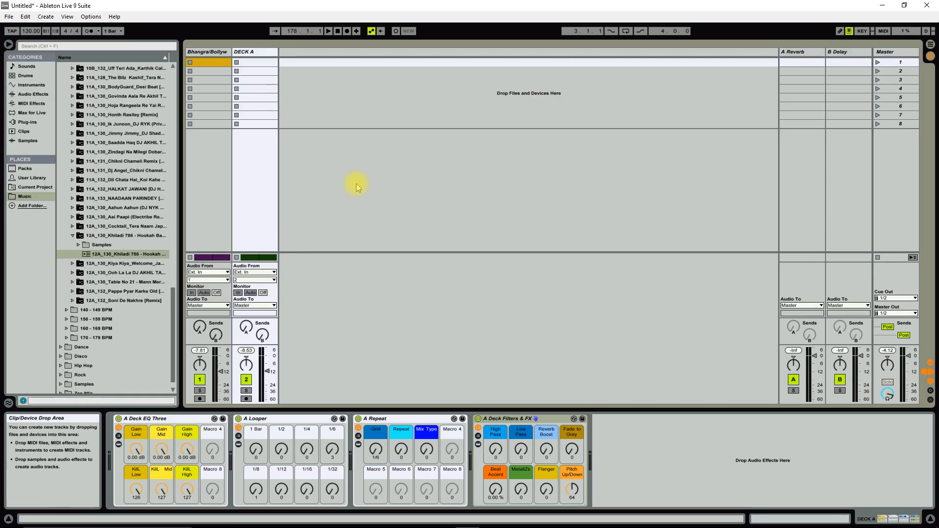
{"action": "left_click", "coordinate": [222, 373]}
{"action": "left_click", "coordinate": [267, 372]}
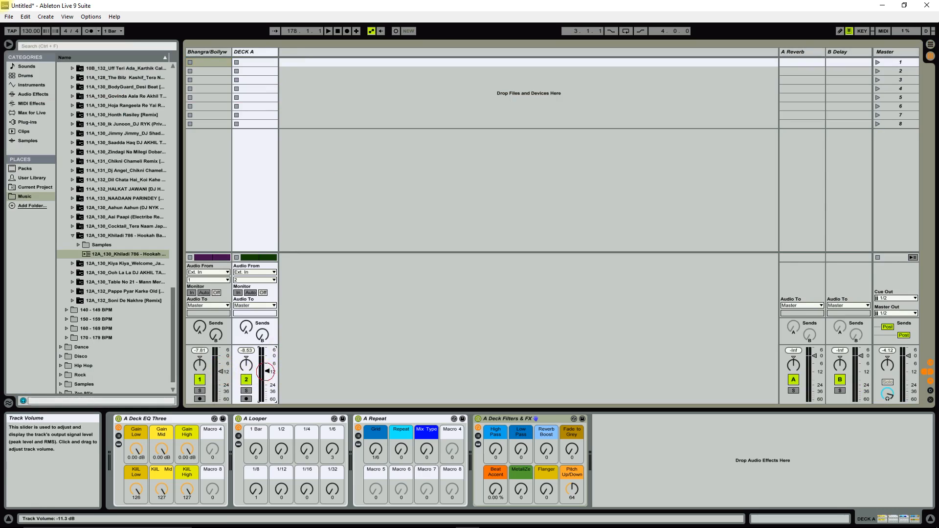
{"action": "left_click", "coordinate": [907, 362]}
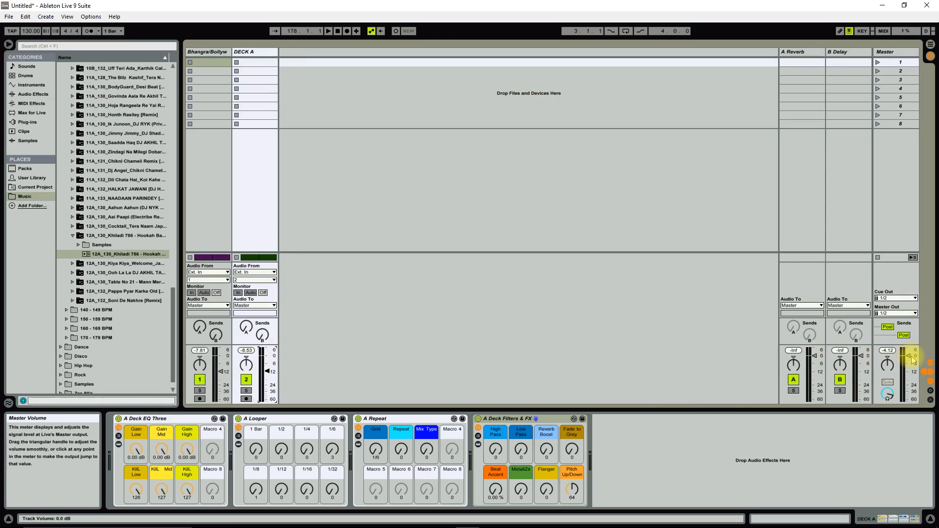
{"action": "left_click_drag", "start_coordinate": [908, 362], "coordinate": [908, 370]}
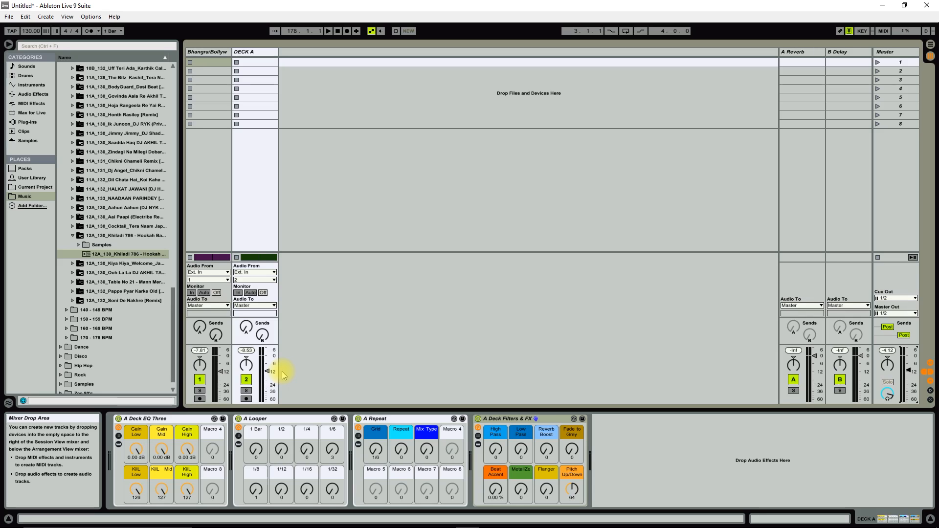
{"action": "key", "text": "Tab"}
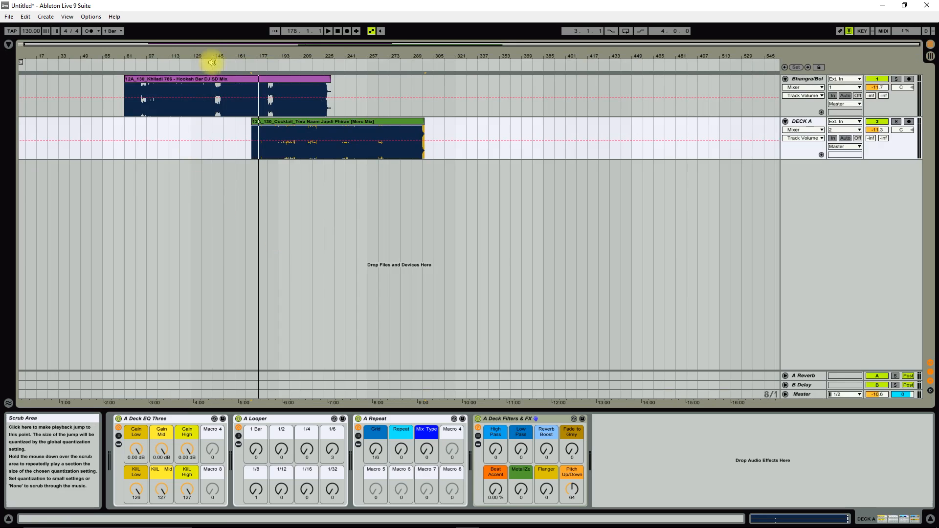
Step: Play the Bhangra/Bollywood track alone before the overlap, and the passage where the DECK A clip enters at bar 173, to compare levels
{"action": "left_click", "coordinate": [230, 64]}
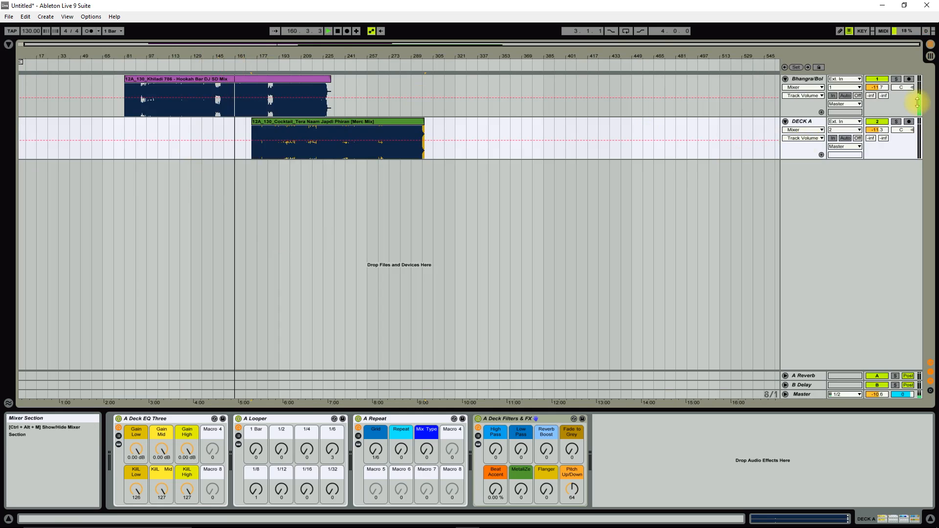
{"action": "left_click", "coordinate": [337, 30]}
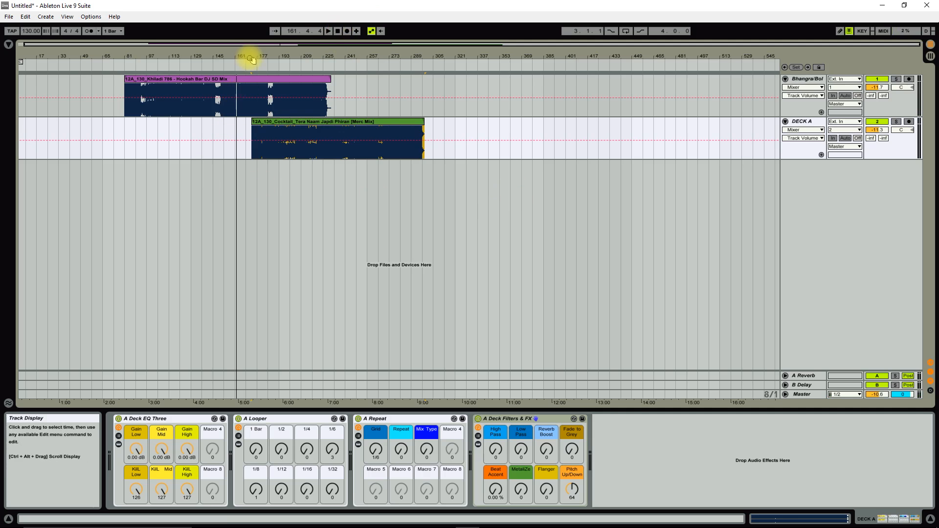
{"action": "left_click_drag", "start_coordinate": [250, 55], "coordinate": [256, 108]}
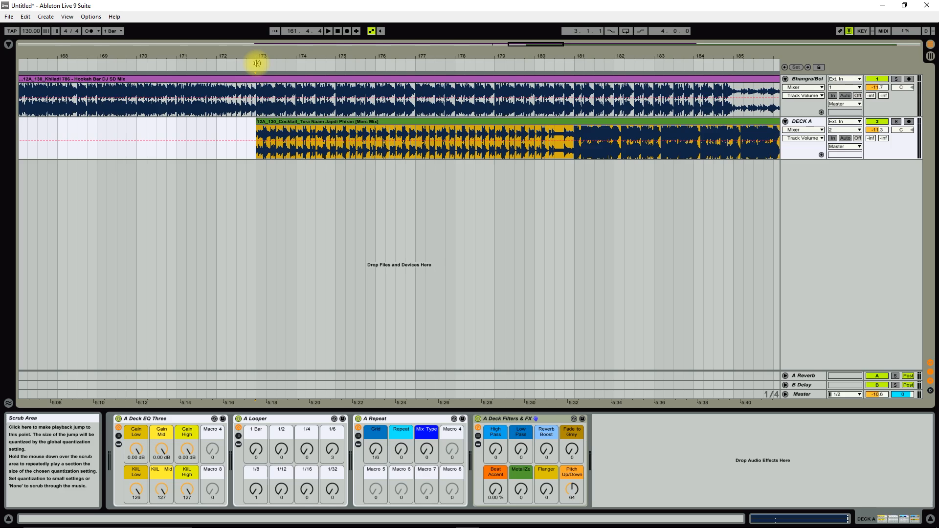
{"action": "left_click_drag", "start_coordinate": [256, 63], "coordinate": [258, 77]}
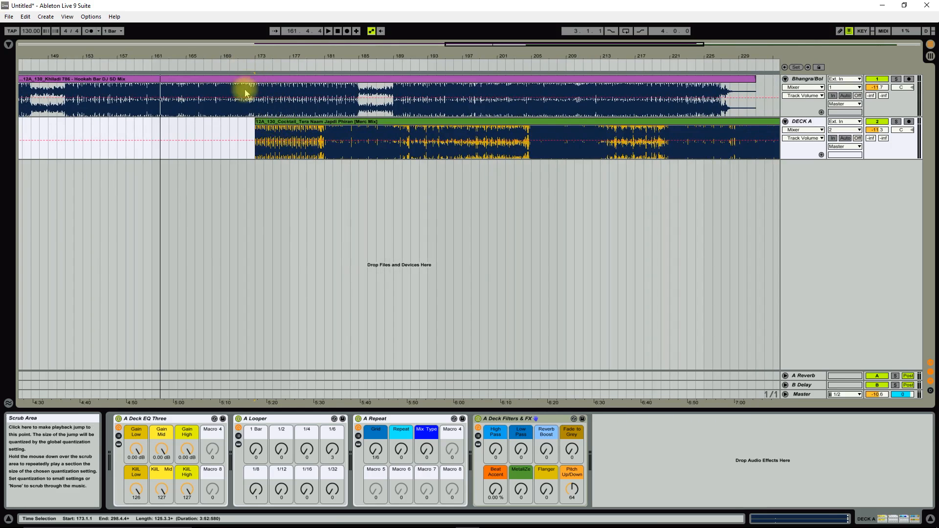
{"action": "mouse_move", "coordinate": [255, 57]}
{"action": "left_mouse_down"}
{"action": "mouse_move", "coordinate": [256, 76]}
{"action": "mouse_move", "coordinate": [258, 56]}
{"action": "left_mouse_up"}
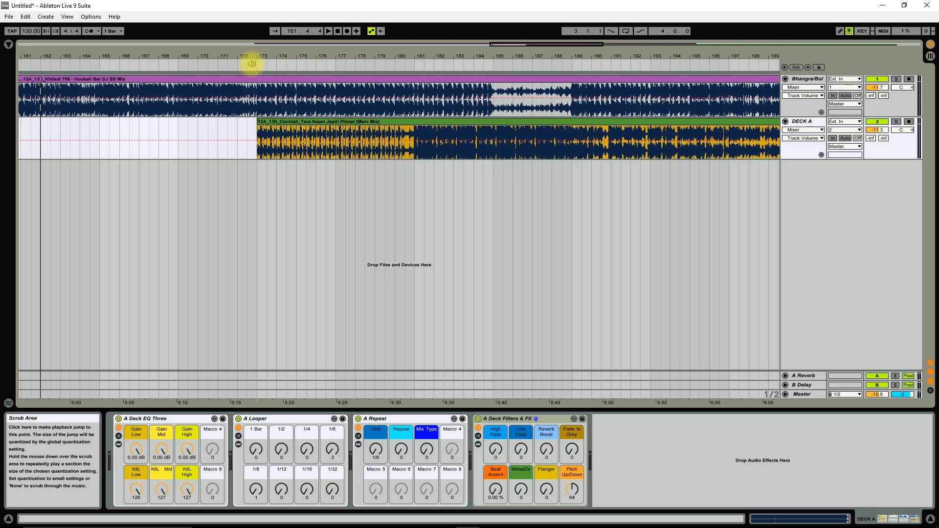
{"action": "left_click", "coordinate": [253, 62]}
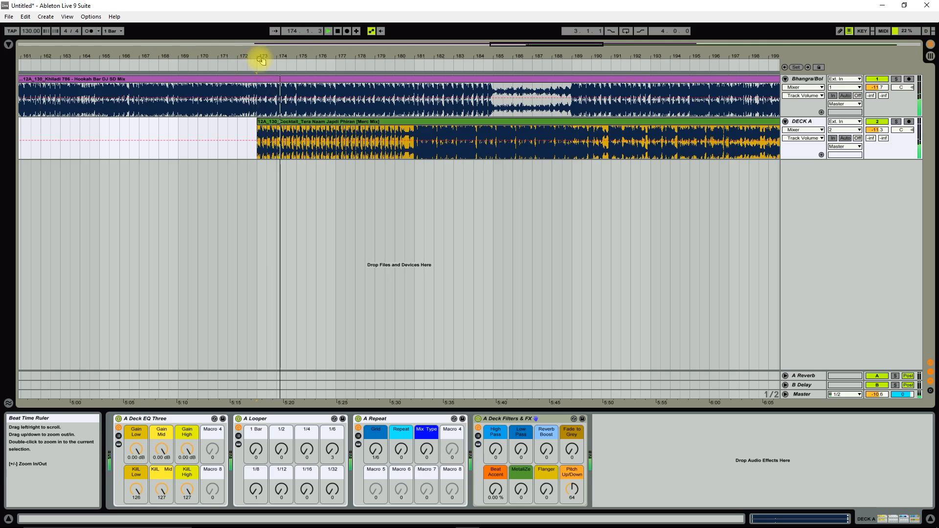
{"action": "left_click", "coordinate": [339, 33]}
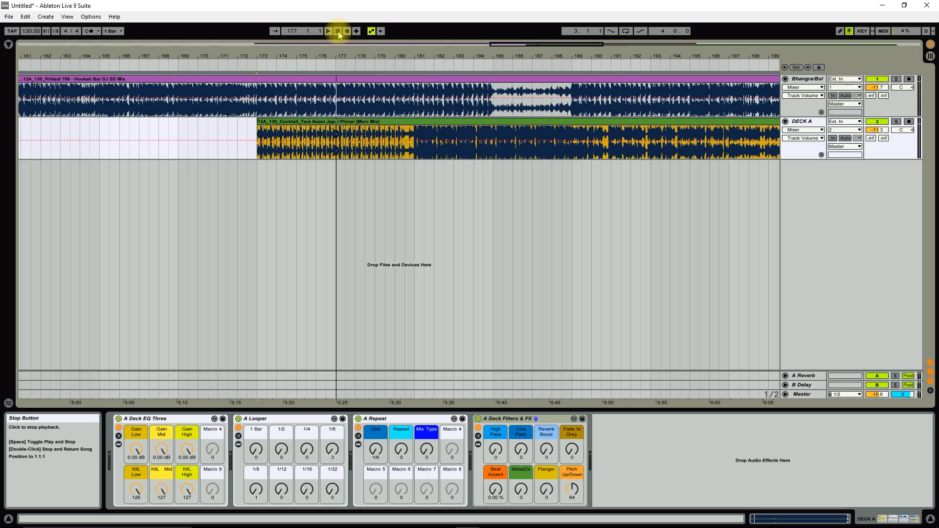
Step: Add track volume breakpoints at bar 173 and slightly before it on both the Bhangra/Bollywood and DECK A tracks
{"action": "left_click", "coordinate": [296, 122]}
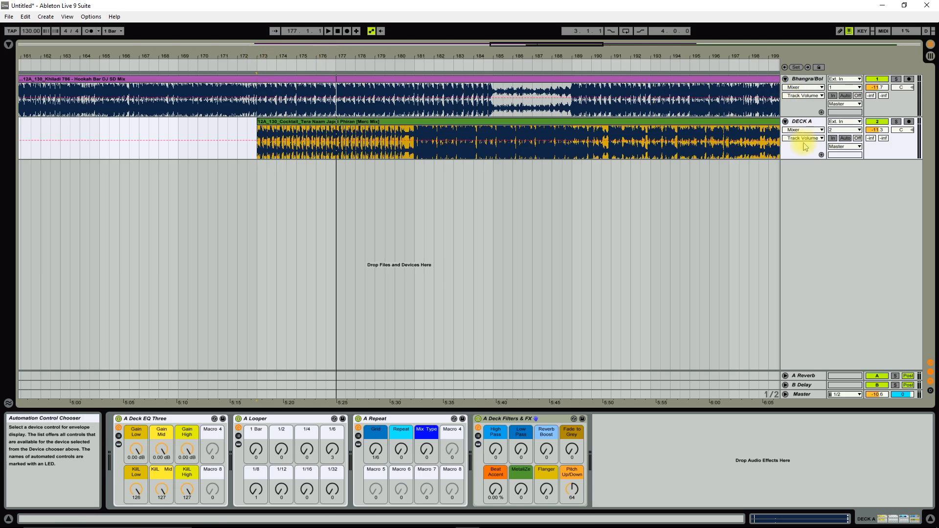
{"action": "left_click_drag", "start_coordinate": [256, 51], "coordinate": [254, 99]}
{"action": "left_click", "coordinate": [253, 99]}
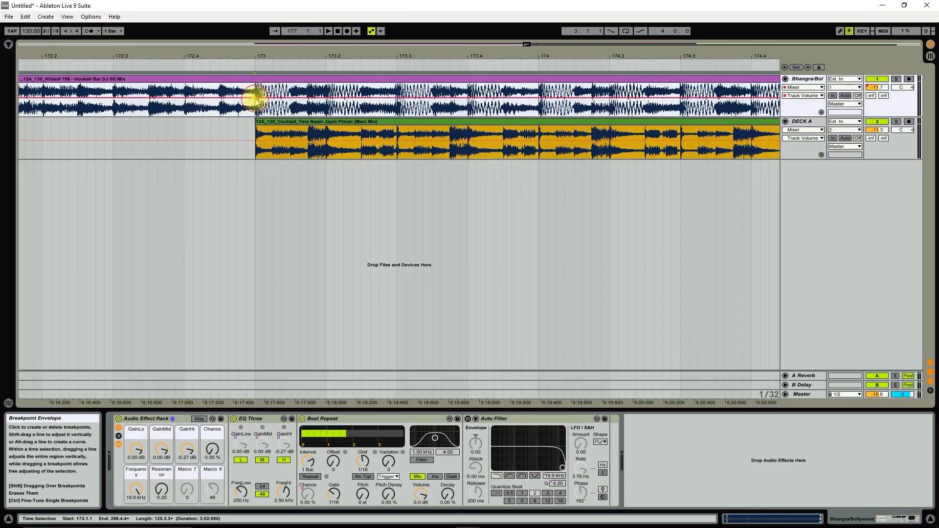
{"action": "left_click", "coordinate": [256, 141]}
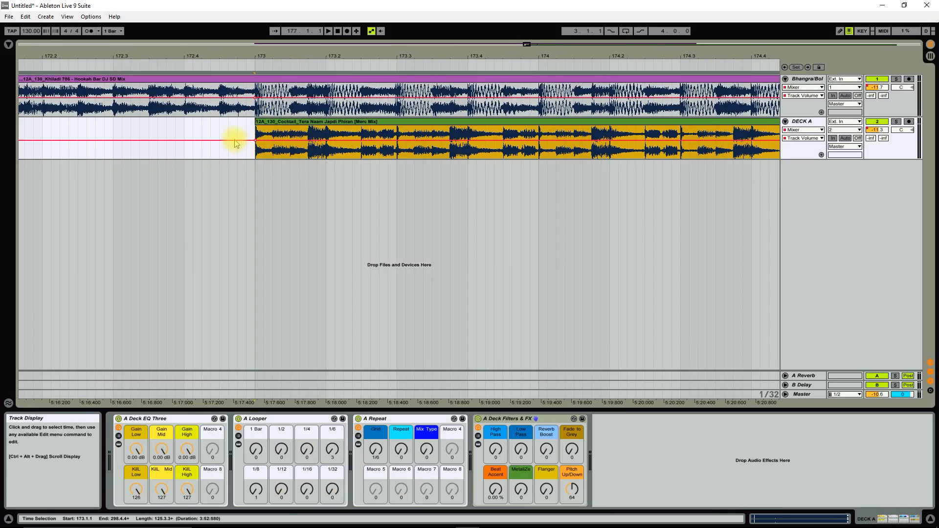
{"action": "left_click", "coordinate": [245, 140]}
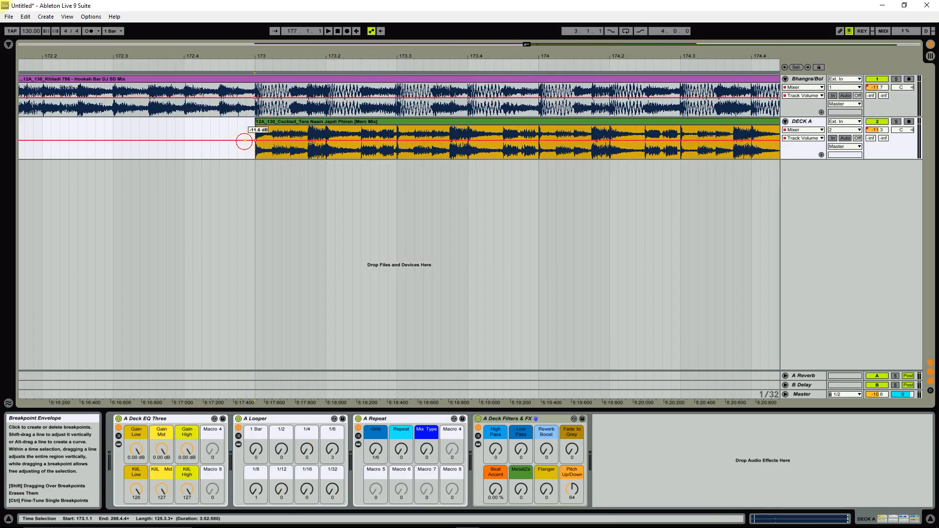
{"action": "left_click", "coordinate": [243, 99]}
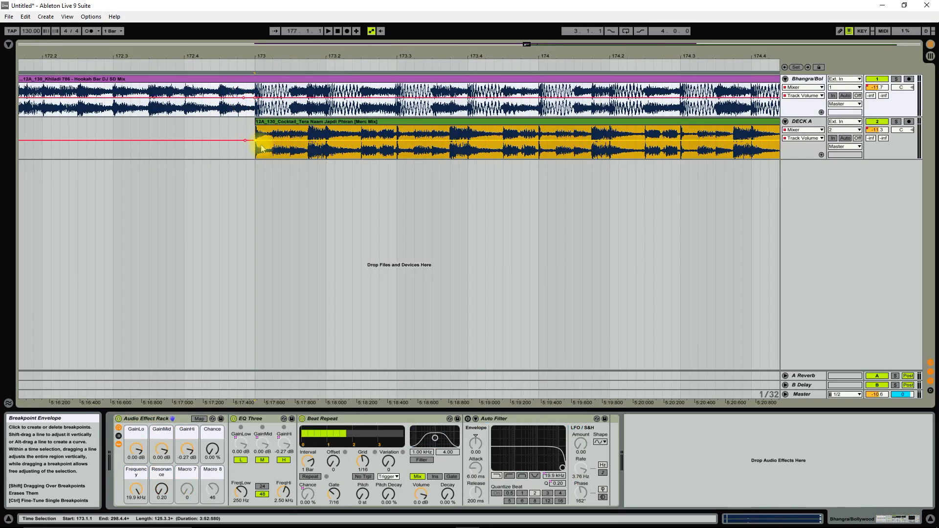
Step: Lower DECK A's volume breakpoint at bar 173 to about -14.6 dB
{"action": "left_click", "coordinate": [255, 142]}
{"action": "left_click_drag", "start_coordinate": [256, 142], "coordinate": [255, 144]}
{"action": "left_click", "coordinate": [255, 98]}
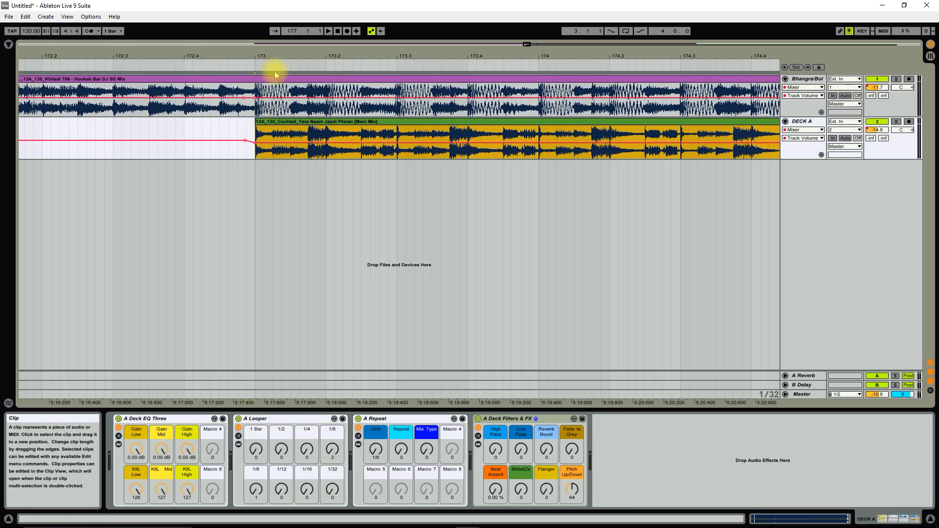
Step: Add track volume breakpoints around bar 181 on both tracks, where the DECK A clip's intro ends
{"action": "left_click_drag", "start_coordinate": [273, 56], "coordinate": [301, 57]}
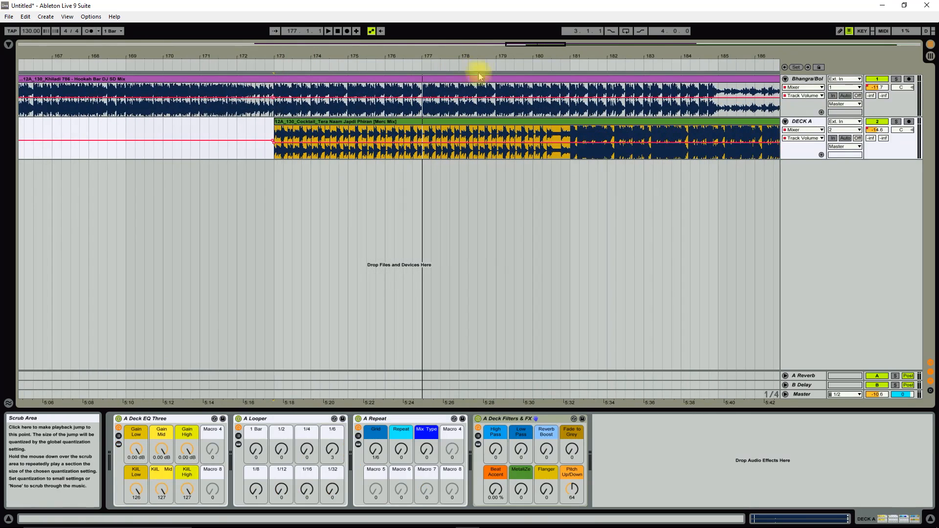
{"action": "left_click", "coordinate": [566, 97]}
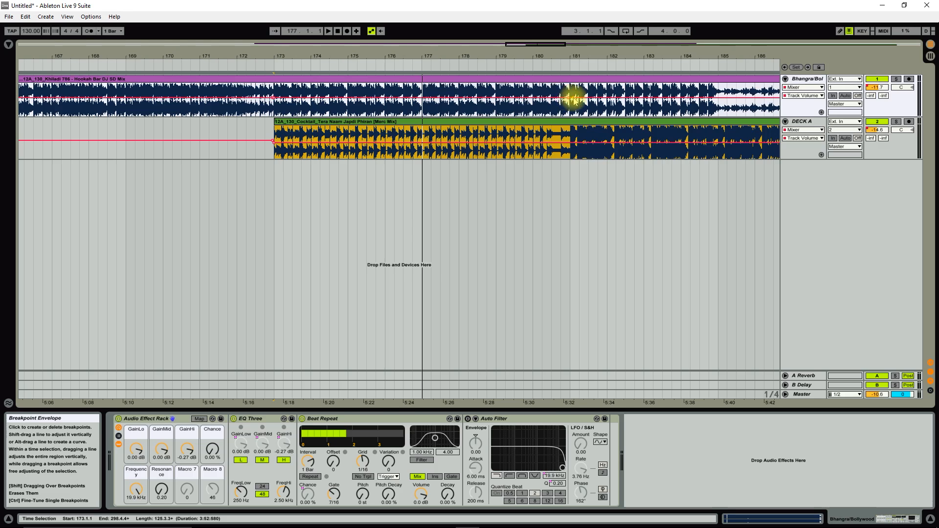
{"action": "left_click", "coordinate": [572, 142]}
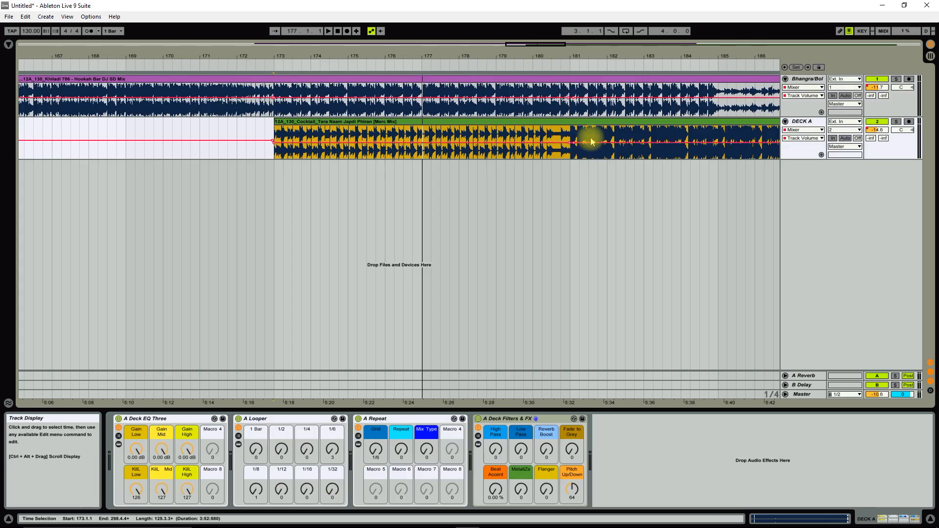
Step: Lower DECK A's volume breakpoint at bar 173 to about -20.6 dB and pull down the Bhangra/Bollywood breakpoint just before bar 181
{"action": "left_click_drag", "start_coordinate": [277, 52], "coordinate": [254, 185]}
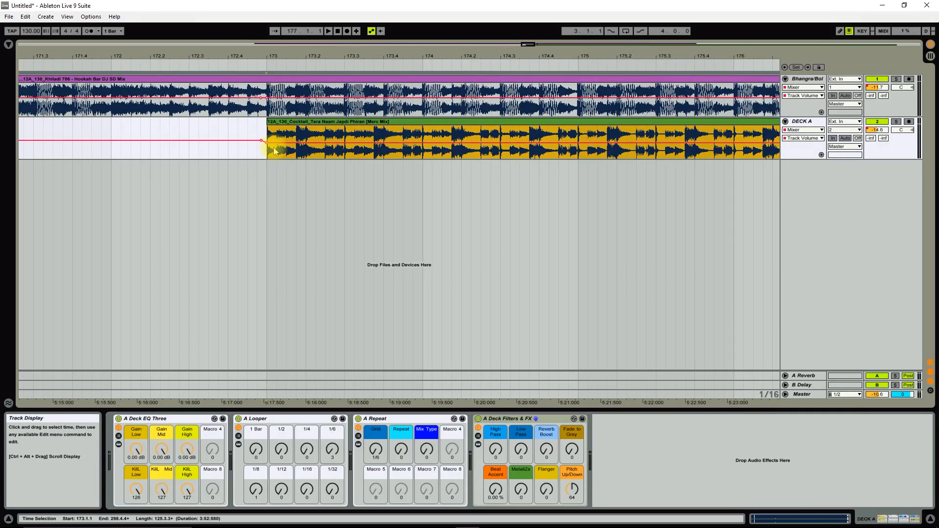
{"action": "mouse_move", "coordinate": [267, 141]}
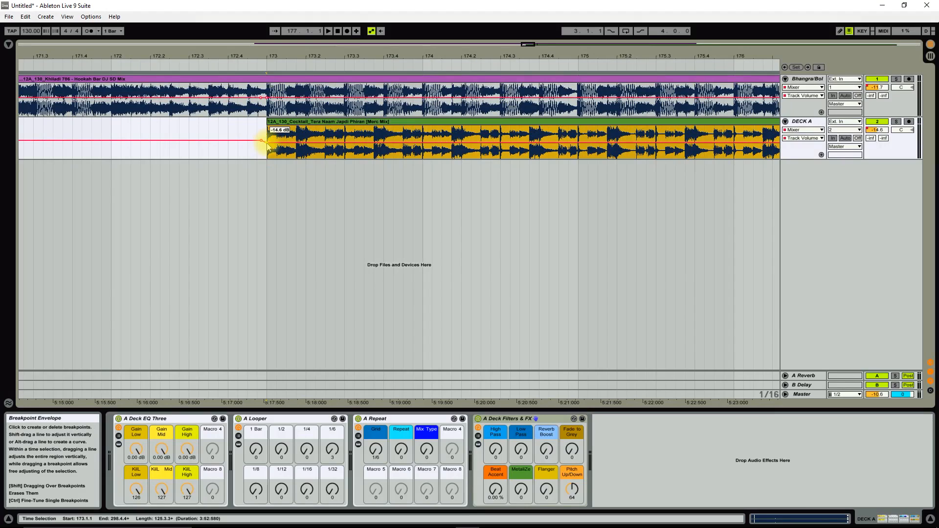
{"action": "left_click_drag", "start_coordinate": [268, 144], "coordinate": [268, 147]}
{"action": "left_click_drag", "start_coordinate": [265, 58], "coordinate": [262, 52]}
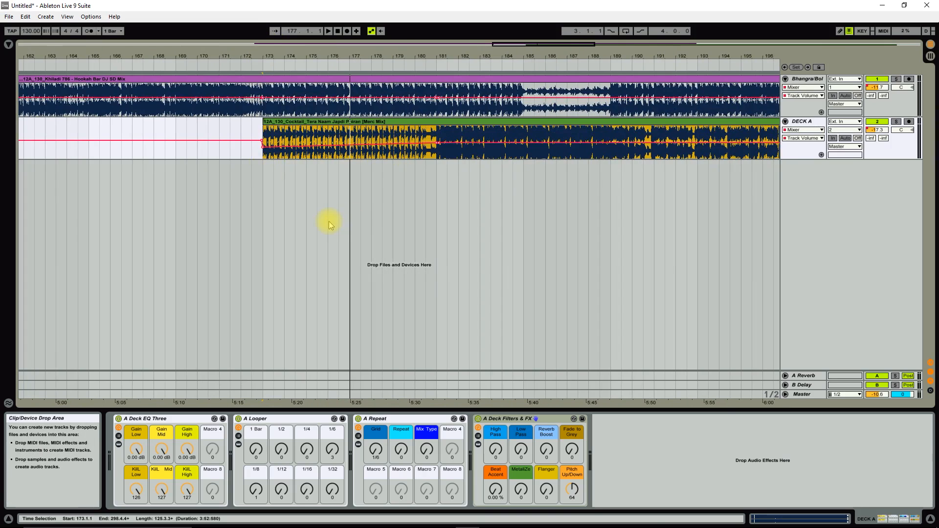
{"action": "left_click", "coordinate": [435, 99]}
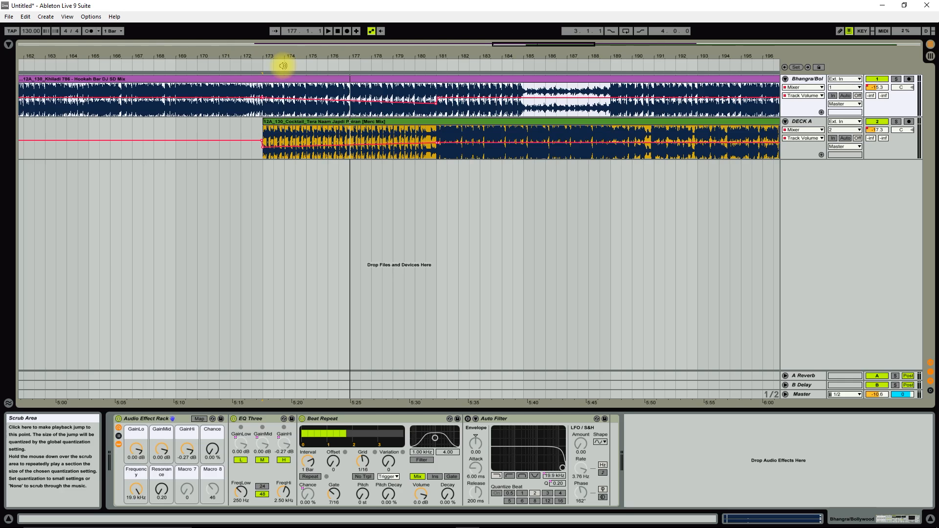
{"action": "left_click_drag", "start_coordinate": [267, 151], "coordinate": [264, 152]}
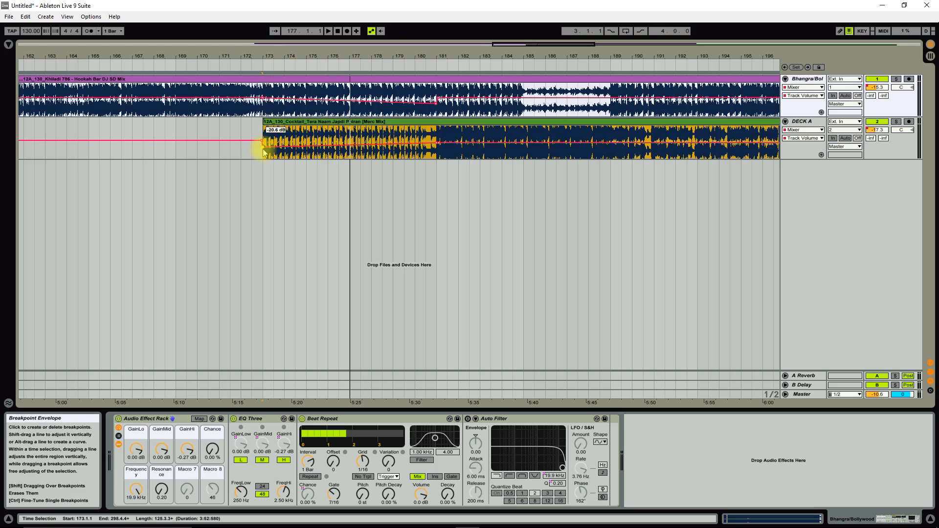
Step: Play the transition from just before bar 173 to bar 181, lowering the Bhangra/Bollywood breakpoint near bar 181 slightly more during playback
{"action": "left_click", "coordinate": [337, 31]}
{"action": "left_click", "coordinate": [255, 64]}
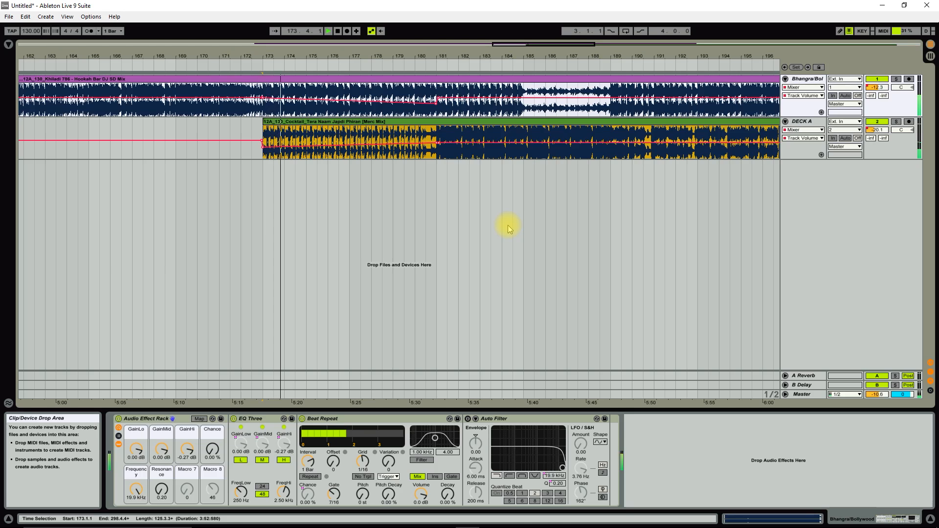
{"action": "left_click_drag", "start_coordinate": [436, 104], "coordinate": [435, 106]}
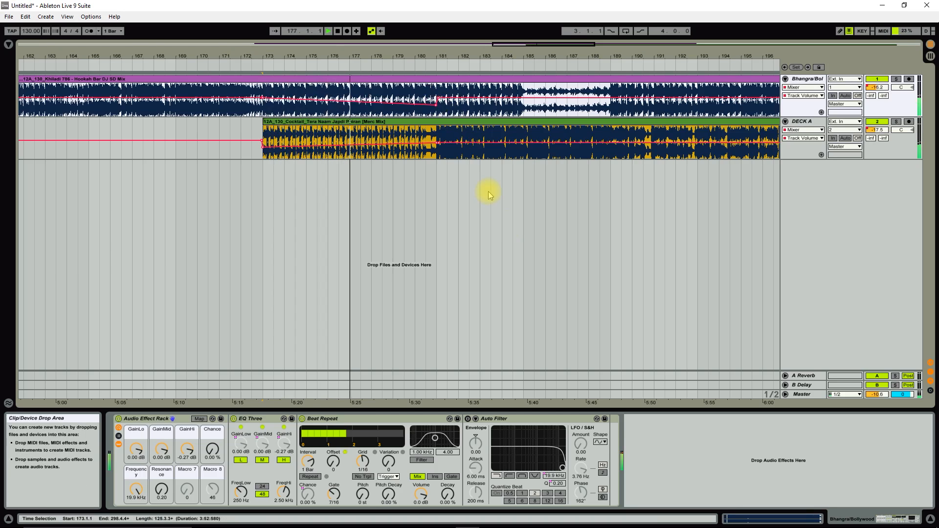
{"action": "left_click", "coordinate": [338, 31]}
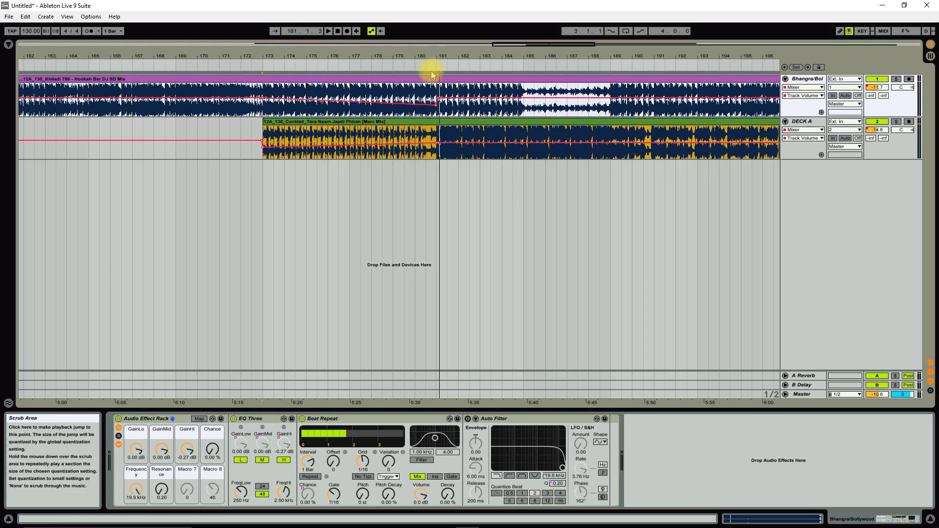
Step: Add a Bhangra/Bollywood volume breakpoint just before 180.4 and drop the one at bar 181 to -inf dB
{"action": "left_click_drag", "start_coordinate": [441, 56], "coordinate": [438, 109]}
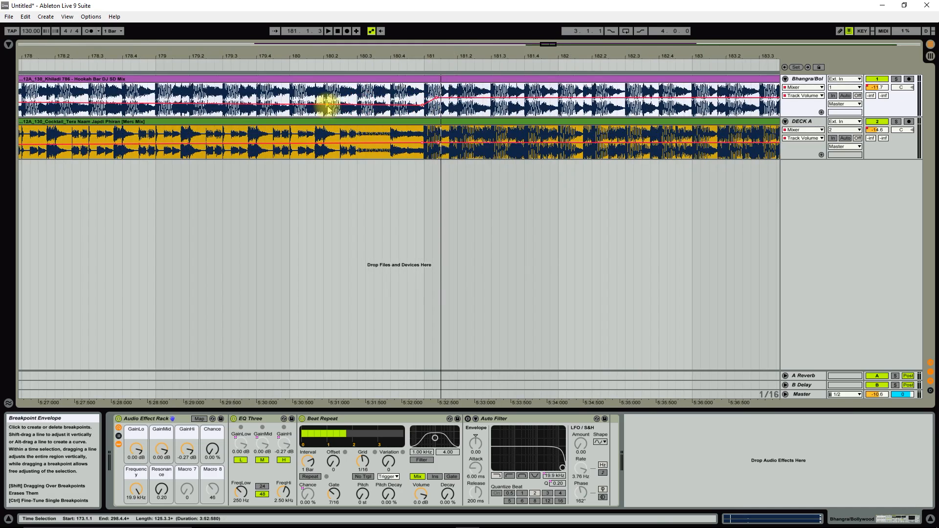
{"action": "left_click", "coordinate": [385, 105]}
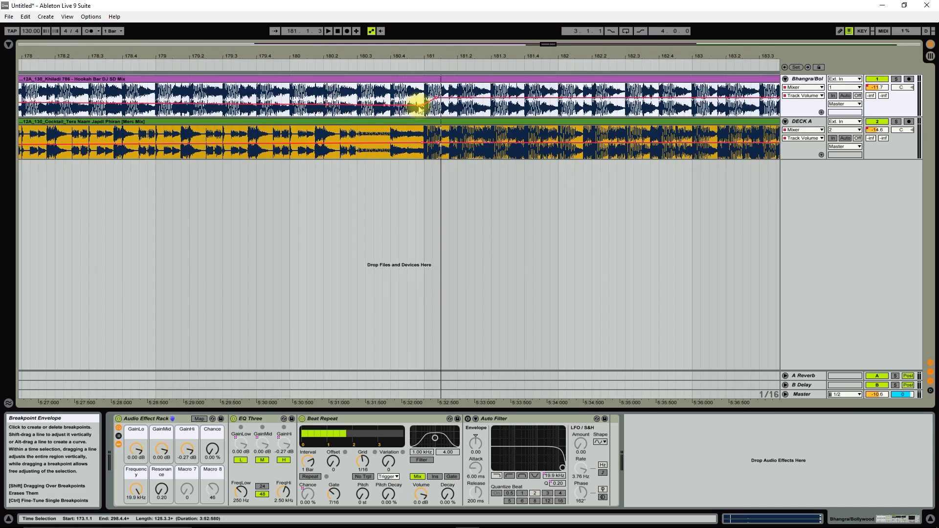
{"action": "left_click_drag", "start_coordinate": [422, 106], "coordinate": [425, 109]}
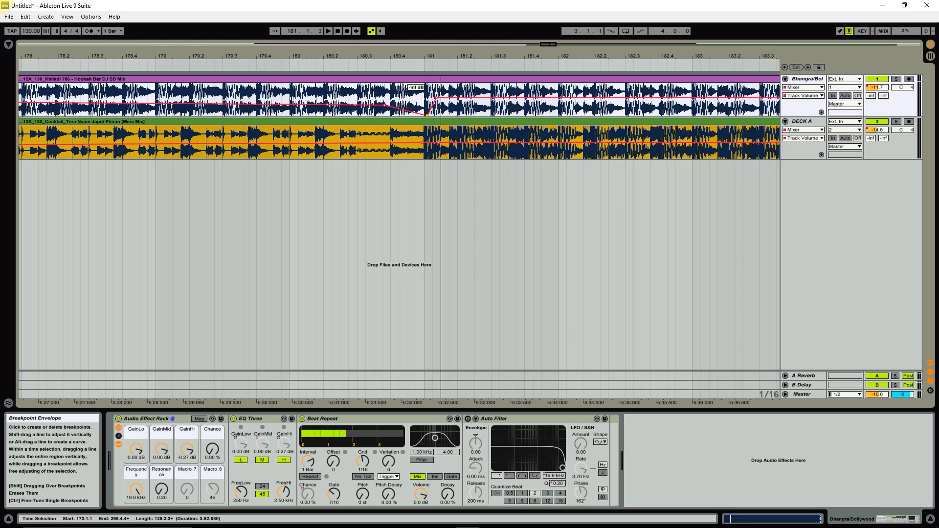
Step: Lower DECK A's volume breakpoint at bar 173 further for a quieter fade-in start
{"action": "left_click_drag", "start_coordinate": [430, 69], "coordinate": [430, 49]}
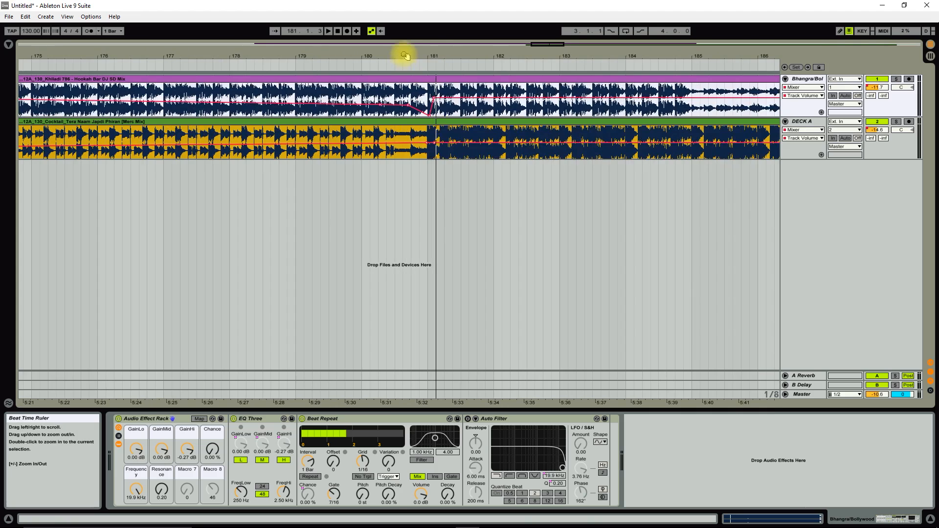
{"action": "left_click_drag", "start_coordinate": [404, 52], "coordinate": [404, 34]}
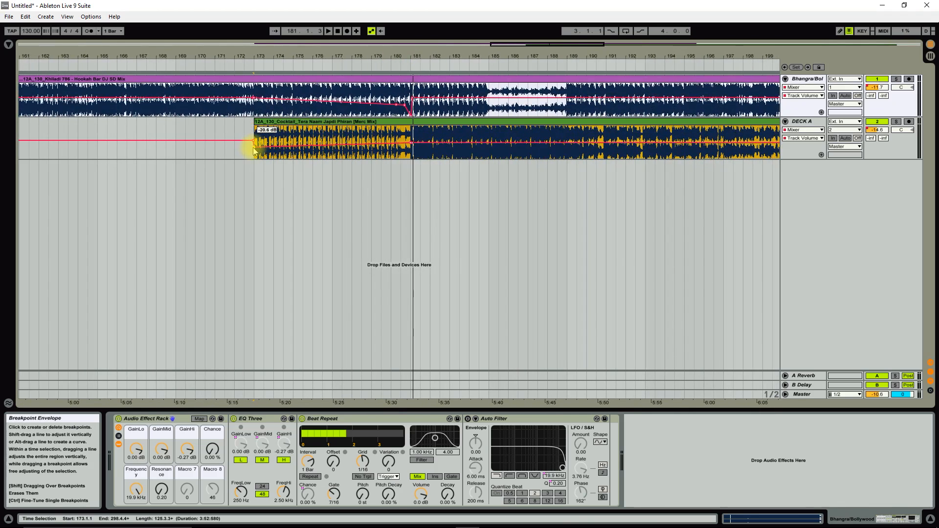
{"action": "left_click", "coordinate": [254, 150]}
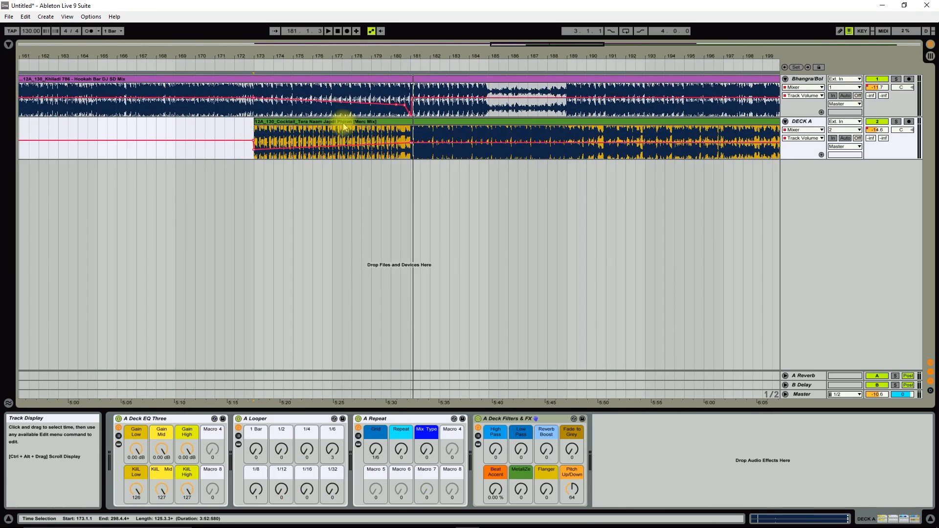
Step: Play the transition between the two songs from bar 173 until just past bar 181, and stop playback
{"action": "left_click", "coordinate": [251, 63]}
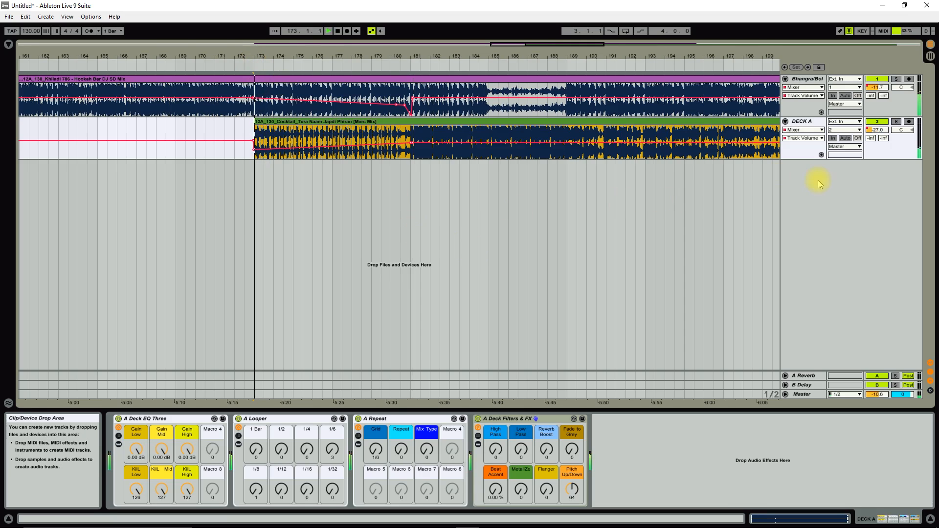
{"action": "left_click_drag", "start_coordinate": [409, 57], "coordinate": [420, 141]}
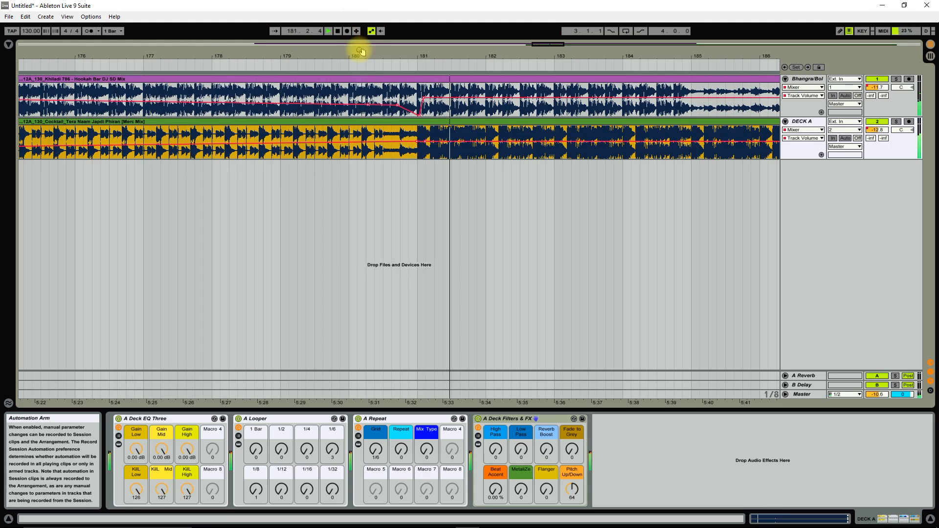
{"action": "left_click_drag", "start_coordinate": [360, 53], "coordinate": [360, 36]}
{"action": "left_click", "coordinate": [337, 31]}
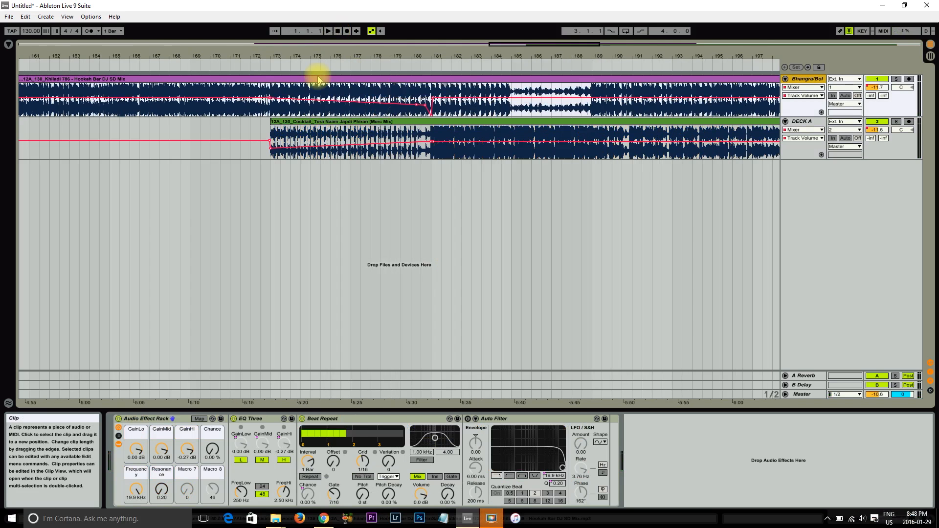
Step: Trim the end of the Bhangra/Bollywood clip back to bar 181 and play the arrangement across the new clip end
{"action": "left_click_drag", "start_coordinate": [443, 53], "coordinate": [367, 34]}
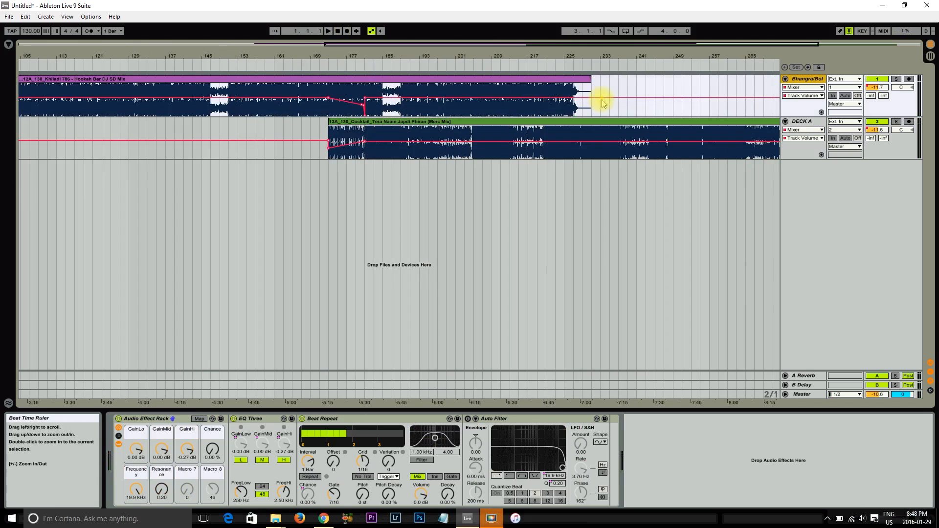
{"action": "left_click_drag", "start_coordinate": [587, 82], "coordinate": [365, 89]}
{"action": "left_click_drag", "start_coordinate": [361, 46], "coordinate": [364, 63]}
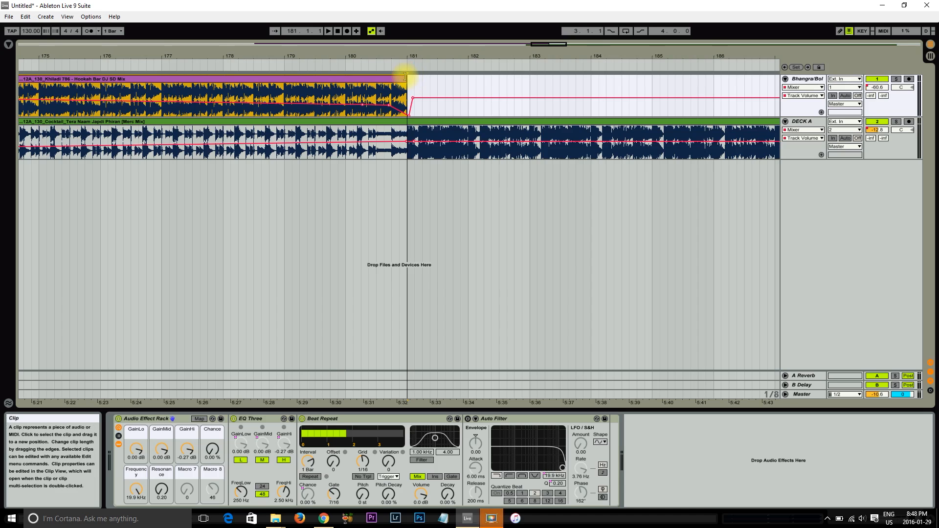
{"action": "left_click", "coordinate": [325, 62]}
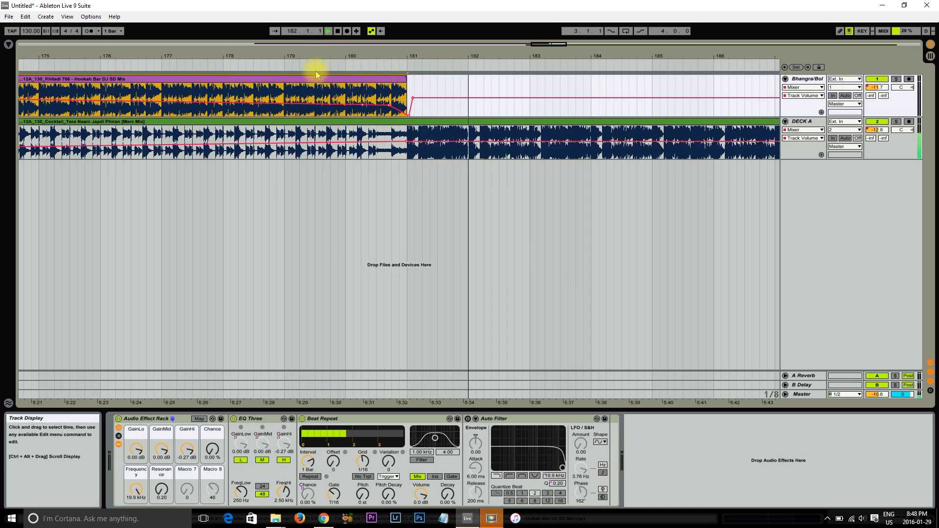
{"action": "left_click", "coordinate": [337, 31]}
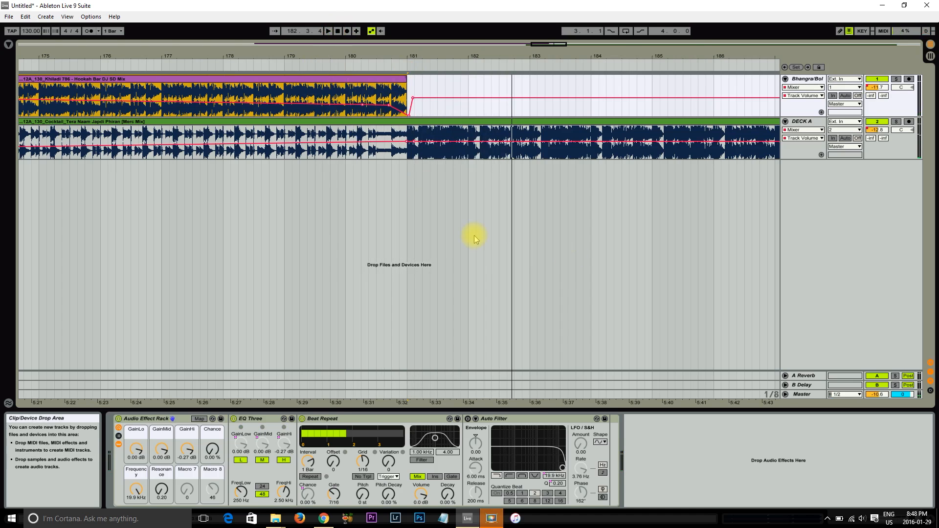